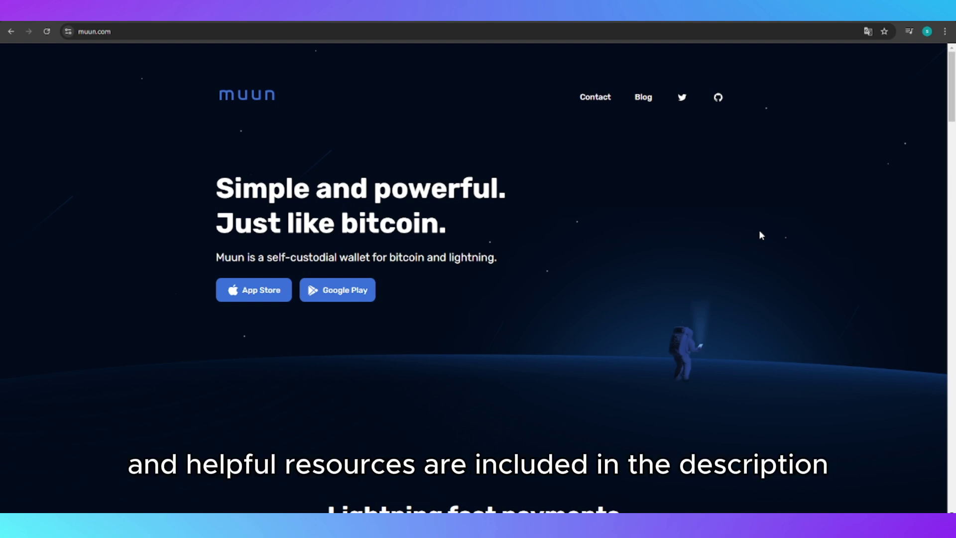
scroll(773, 263, "down", 3)
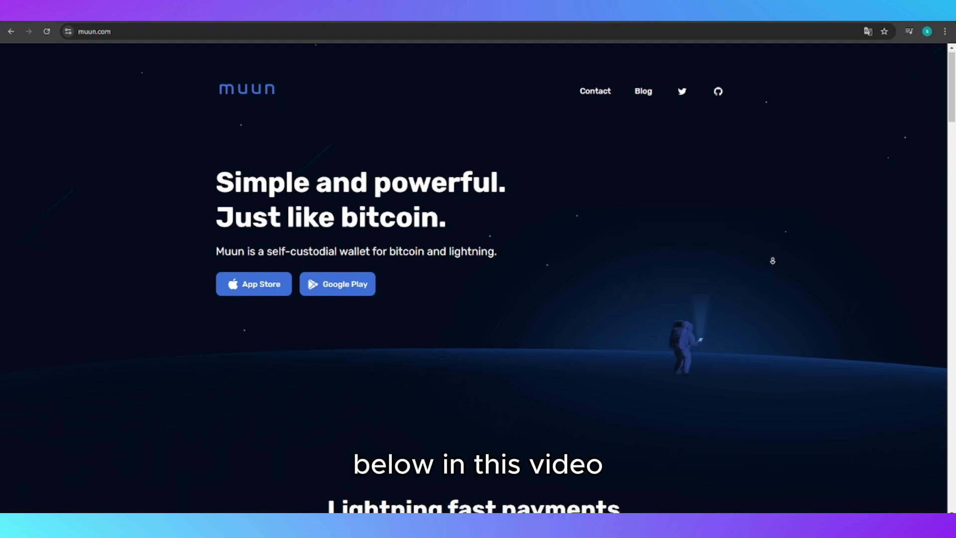
scroll(770, 265, "down", 1)
scroll(771, 264, "down", 1)
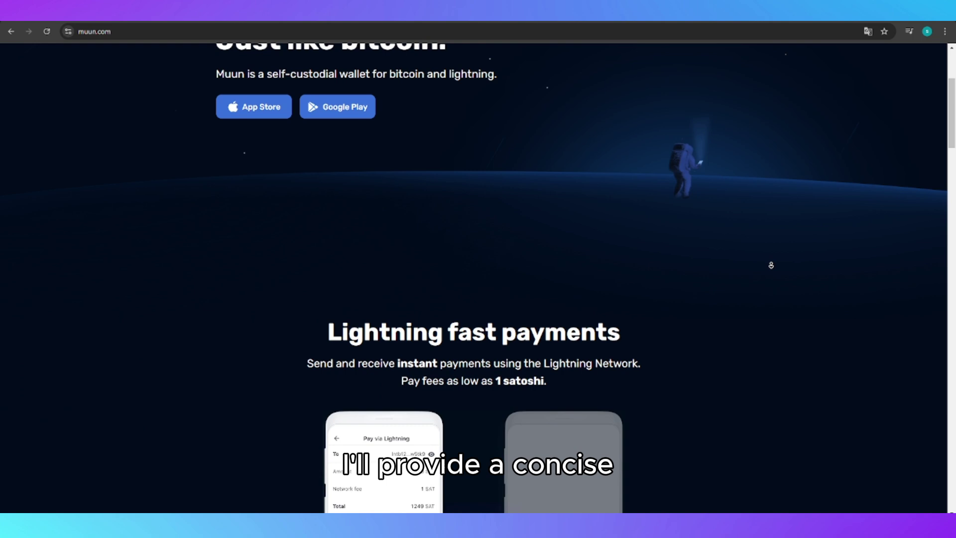
scroll(771, 264, "down", 1)
scroll(771, 264, "down", 1)
scroll(771, 265, "down", 1)
scroll(770, 264, "down", 1)
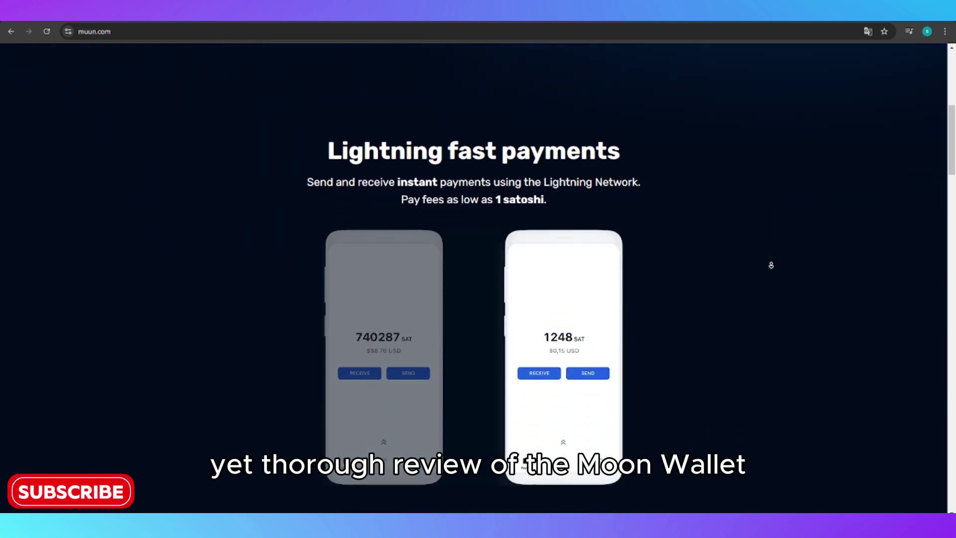
scroll(771, 264, "down", 1)
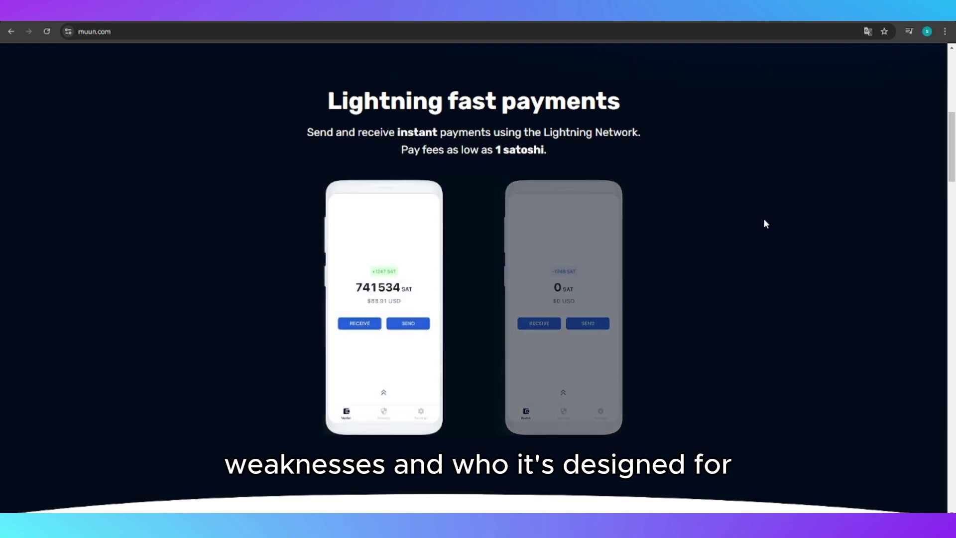
scroll(764, 232, "down", 1)
scroll(764, 234, "down", 1)
scroll(764, 236, "down", 1)
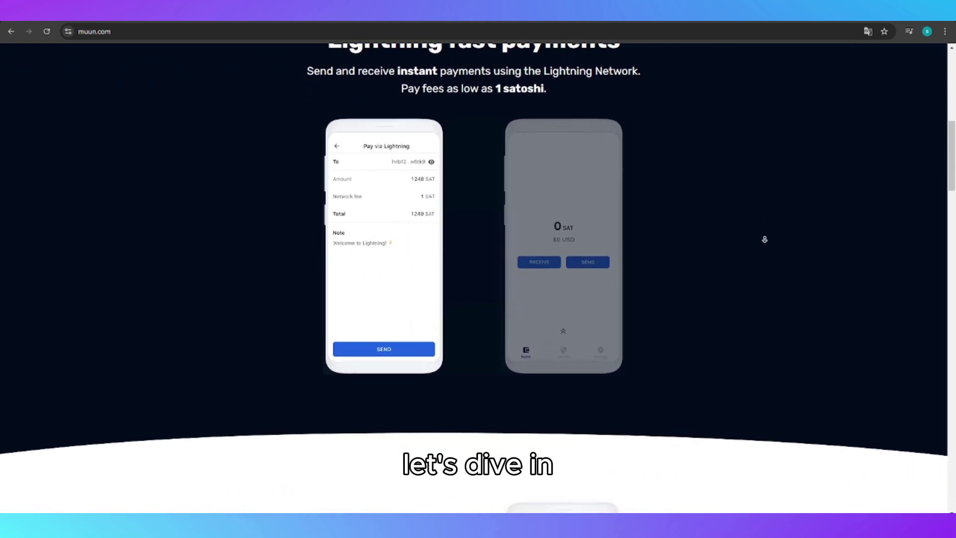
scroll(764, 239, "down", 1)
scroll(763, 240, "down", 1)
scroll(763, 241, "down", 1)
scroll(764, 243, "down", 1)
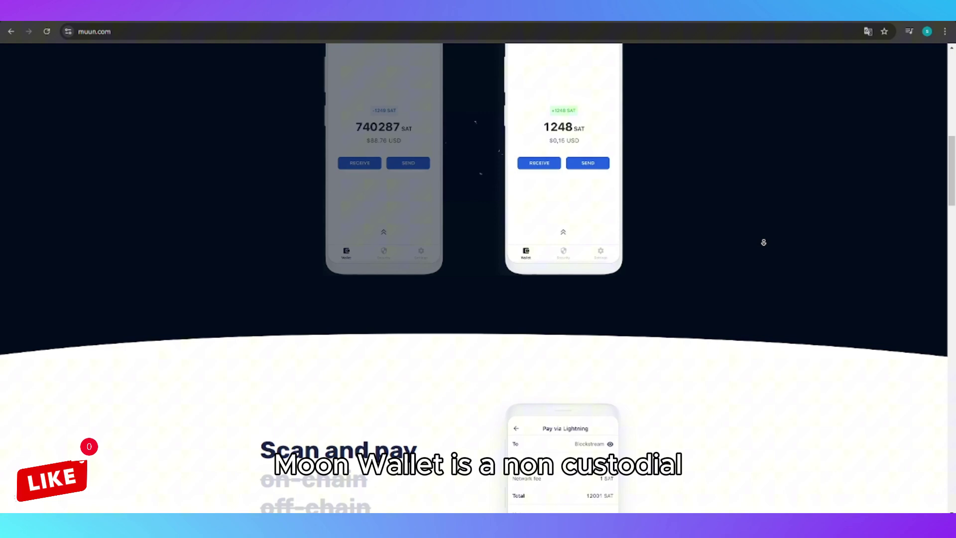
scroll(762, 244, "down", 1)
scroll(762, 244, "down", 1)
scroll(762, 245, "down", 1)
scroll(763, 244, "down", 1)
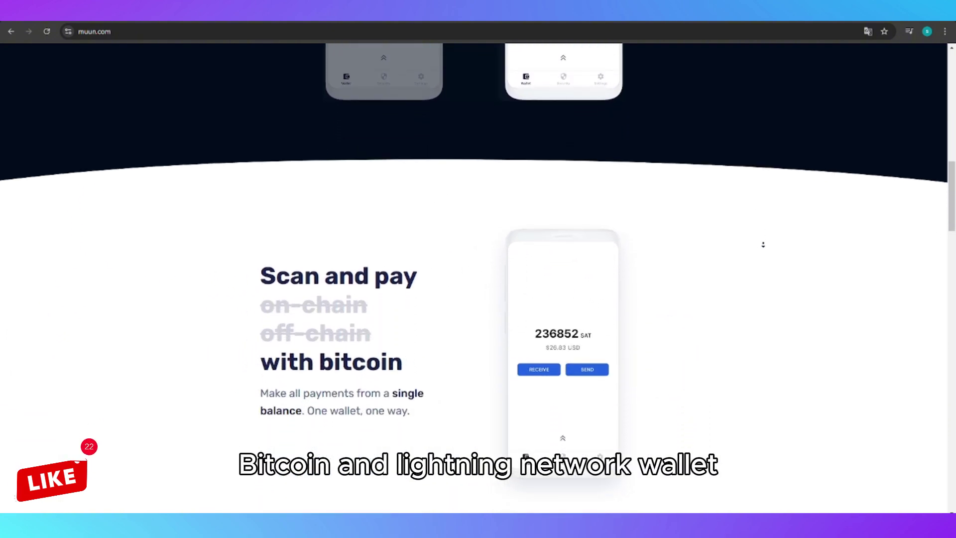
scroll(762, 244, "down", 1)
scroll(762, 244, "down", 1)
scroll(765, 248, "down", 1)
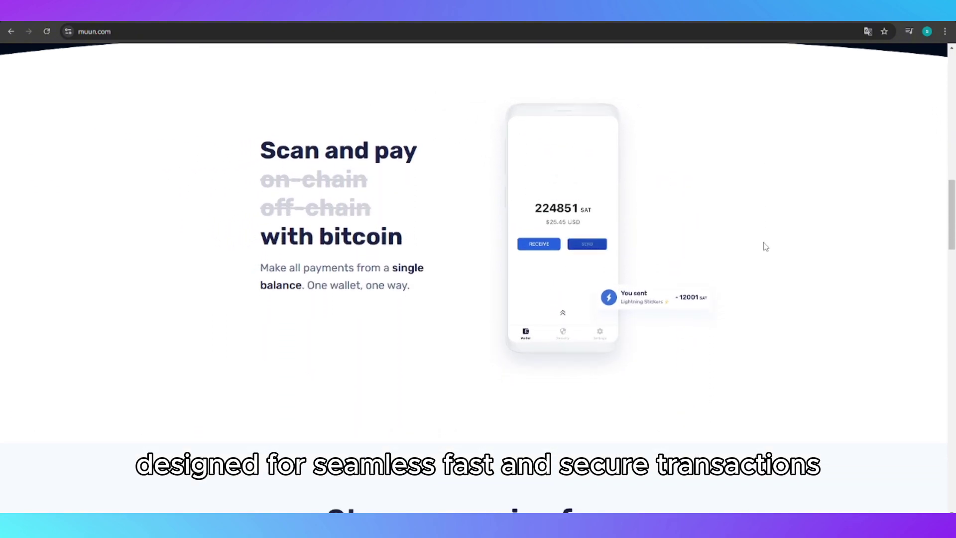
scroll(787, 215, "down", 1)
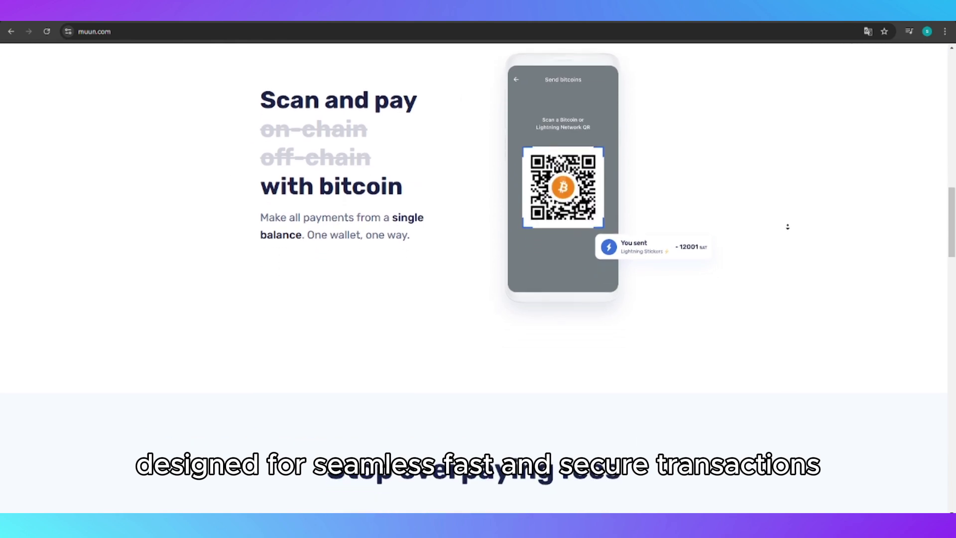
scroll(788, 225, "down", 1)
scroll(787, 226, "down", 1)
scroll(786, 226, "down", 1)
scroll(788, 228, "down", 1)
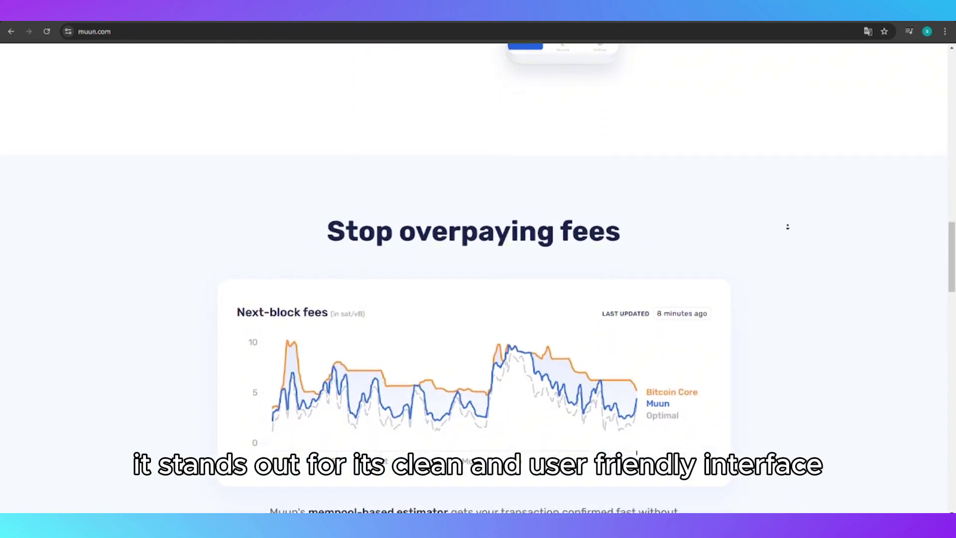
scroll(788, 229, "down", 1)
scroll(790, 230, "down", 1)
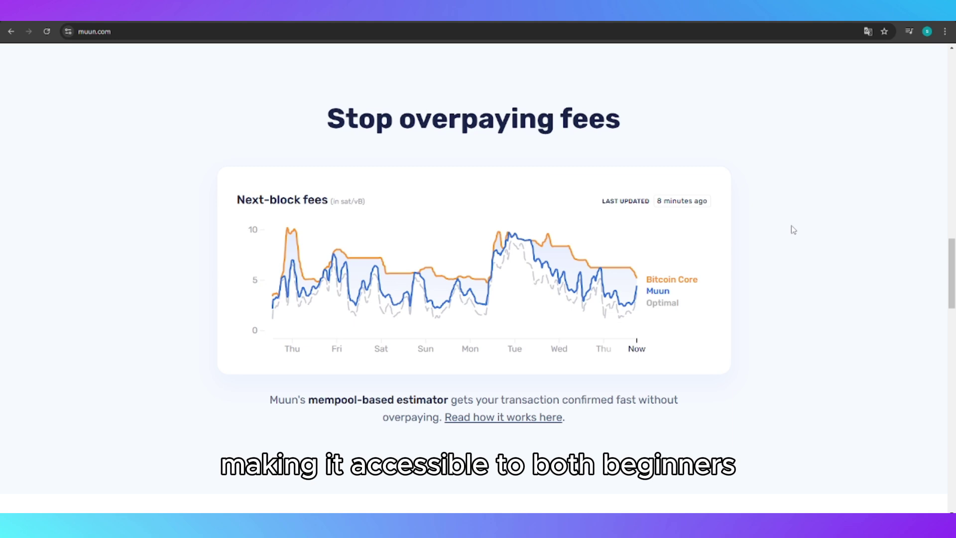
scroll(792, 203, "down", 1)
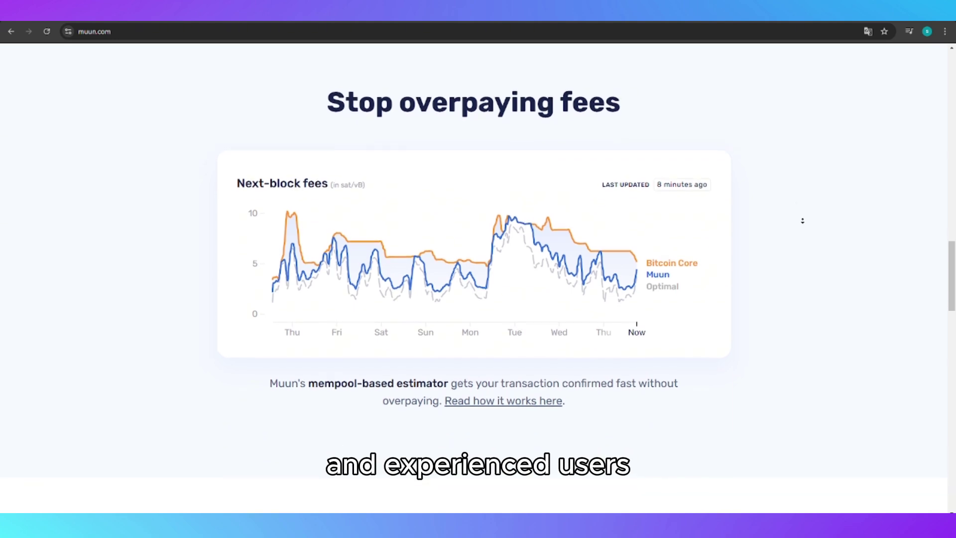
scroll(800, 213, "down", 1)
scroll(801, 217, "down", 1)
scroll(802, 221, "down", 1)
scroll(803, 221, "down", 1)
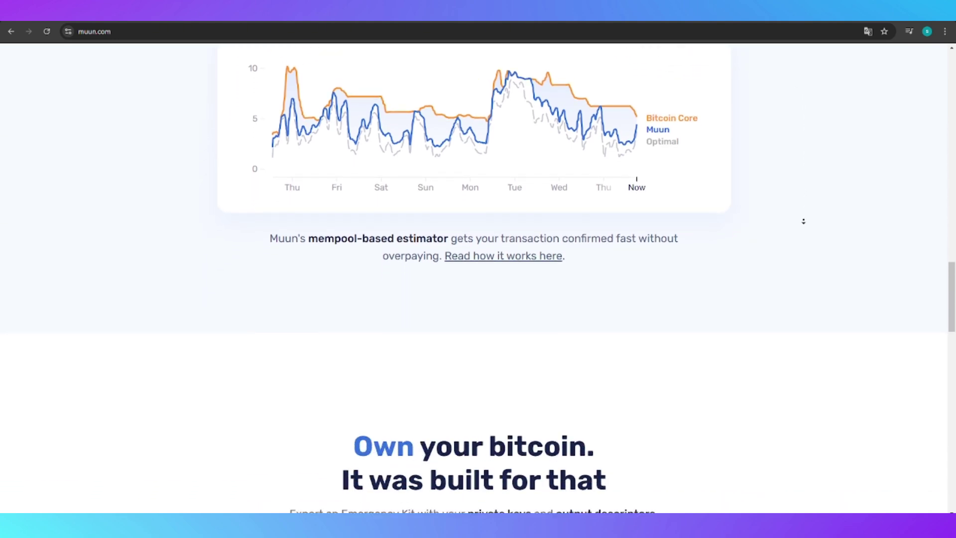
scroll(804, 221, "down", 1)
scroll(804, 221, "down", 1)
scroll(804, 221, "down", 1)
scroll(803, 221, "down", 1)
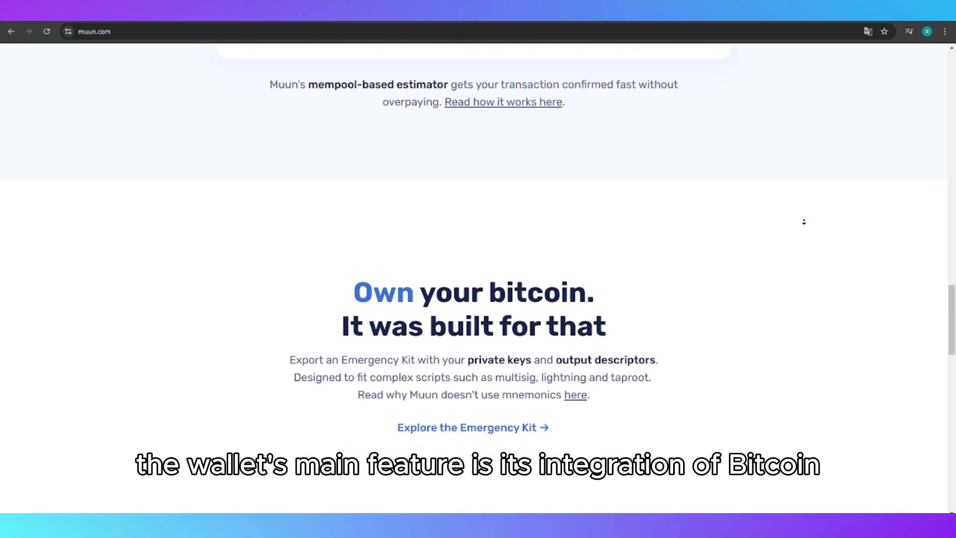
scroll(803, 221, "down", 1)
scroll(804, 221, "down", 1)
scroll(803, 221, "down", 1)
scroll(804, 224, "down", 1)
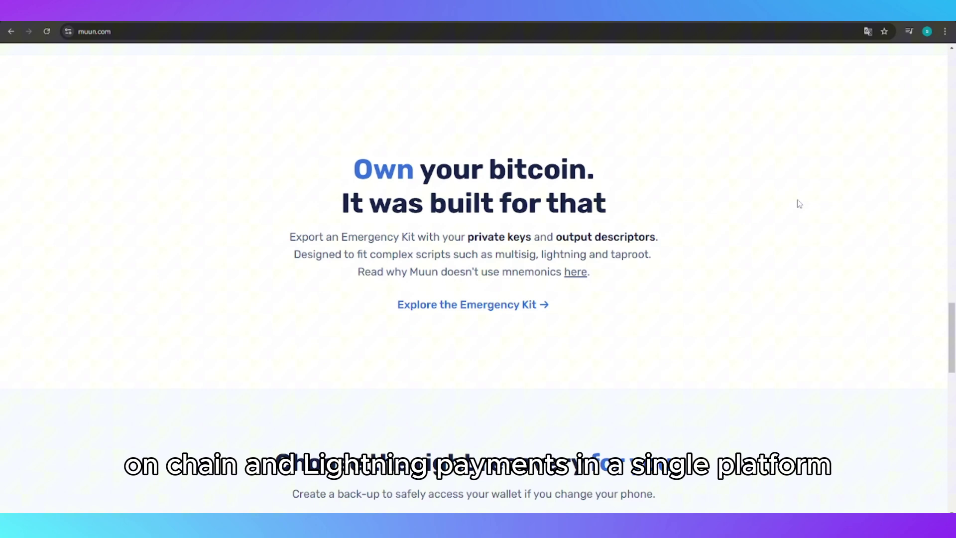
scroll(795, 206, "down", 1)
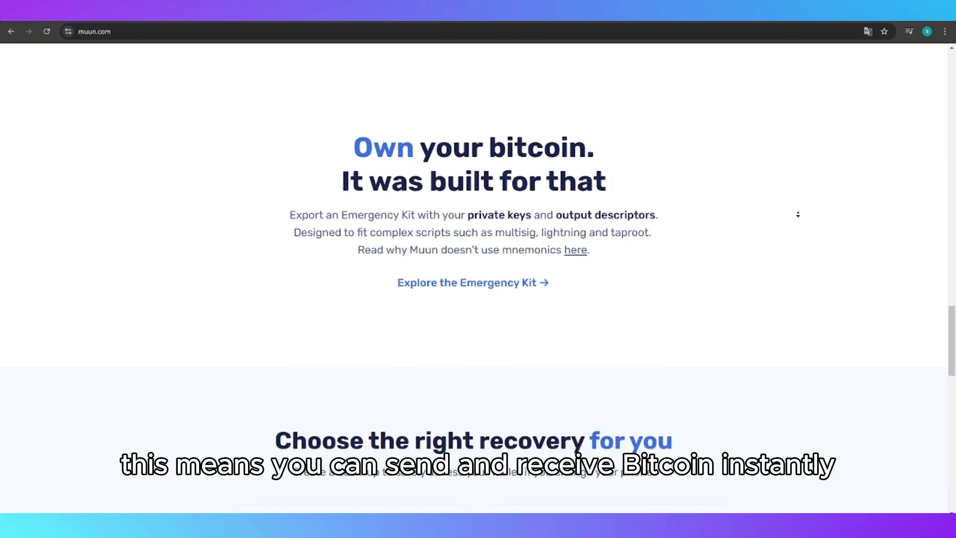
scroll(796, 214, "down", 1)
scroll(798, 216, "down", 2)
scroll(798, 217, "down", 1)
scroll(797, 217, "down", 1)
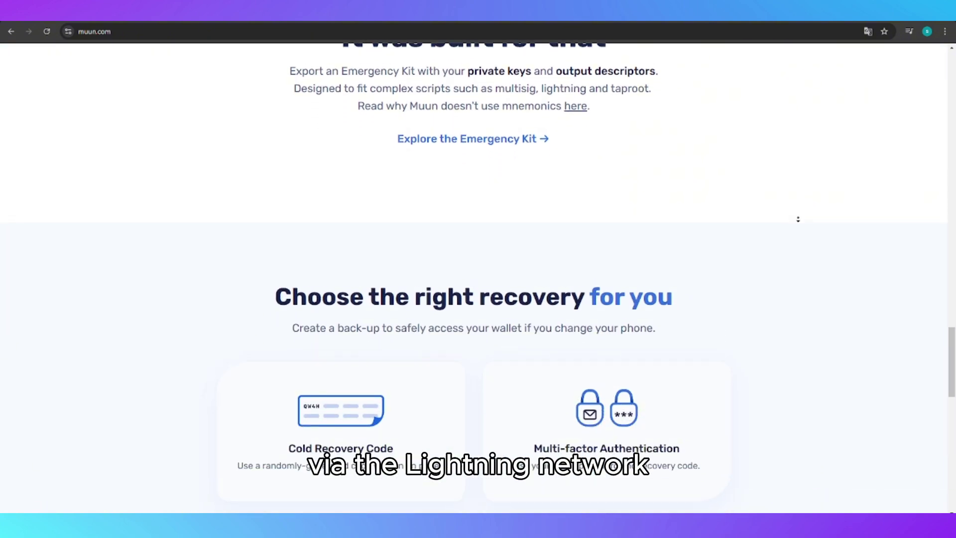
scroll(798, 219, "down", 1)
scroll(797, 219, "down", 1)
scroll(798, 219, "down", 1)
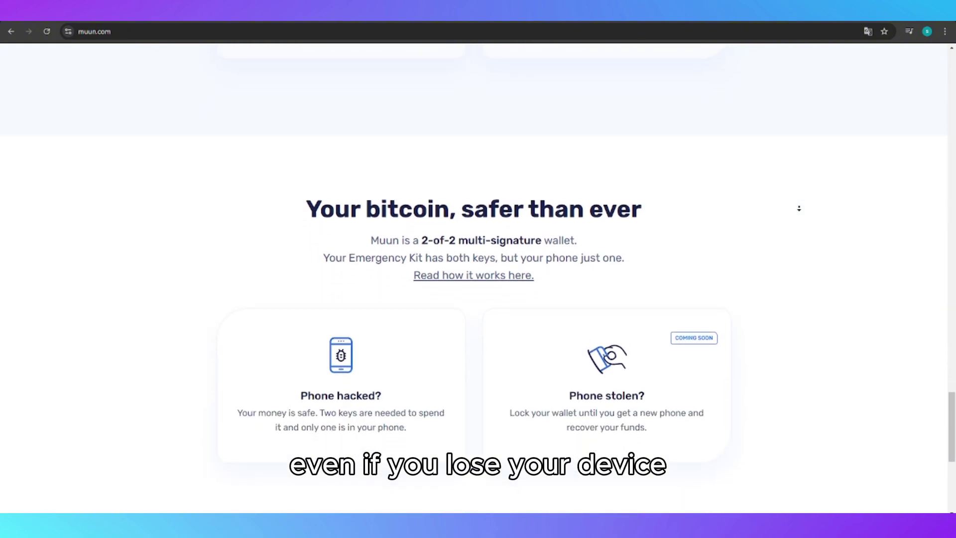
Step: Scroll down past 'Your bitcoin, safer than ever' to the 'Experience the full power of bitcoin' download banner
middle_click(799, 211)
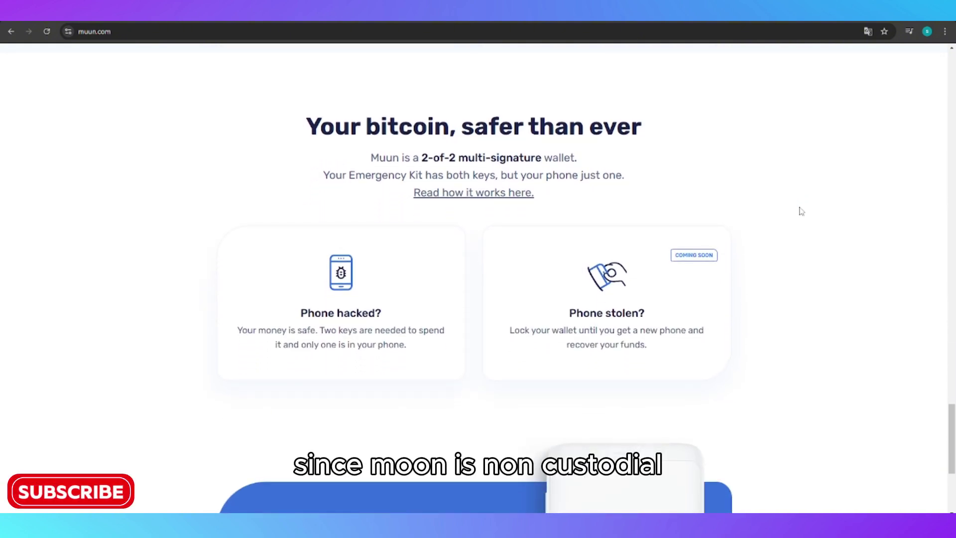
scroll(798, 235, "down", 3)
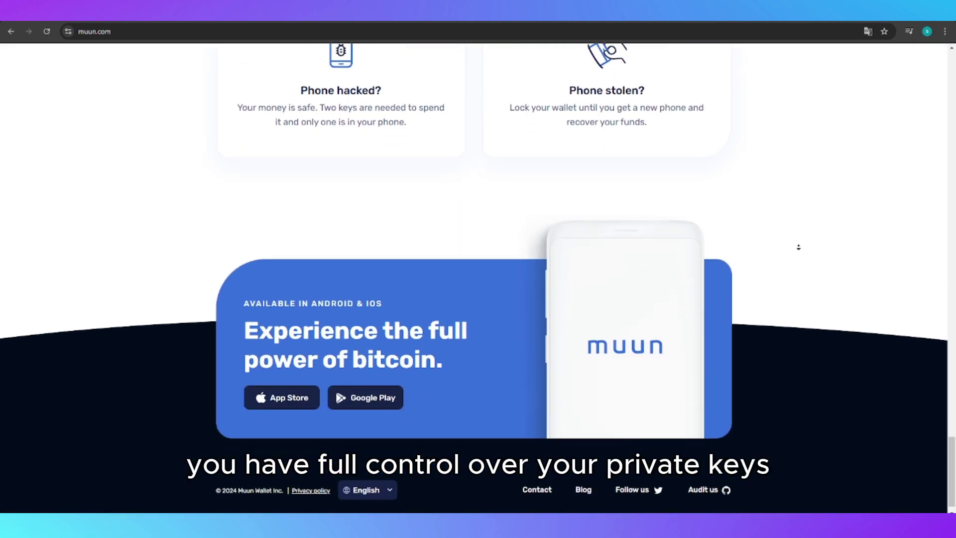
Step: Autoscroll up past the fees chart and Lightning section to the 'Simple and powerful' hero
middle_click(807, 256)
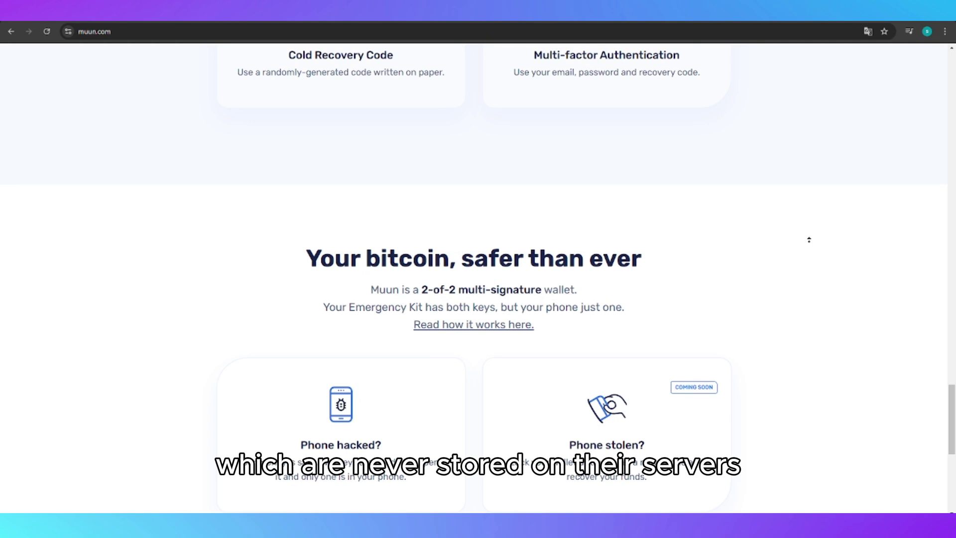
middle_click(808, 256)
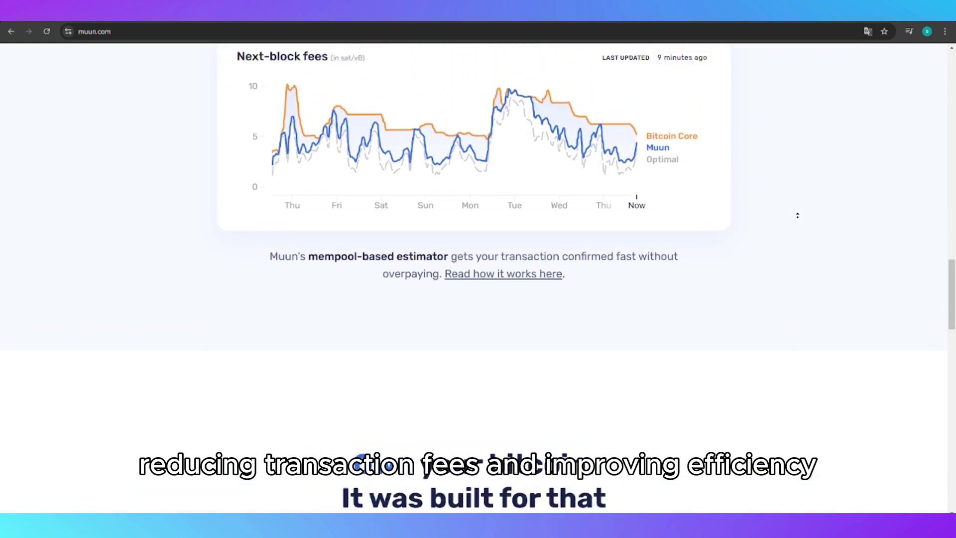
middle_click(798, 230)
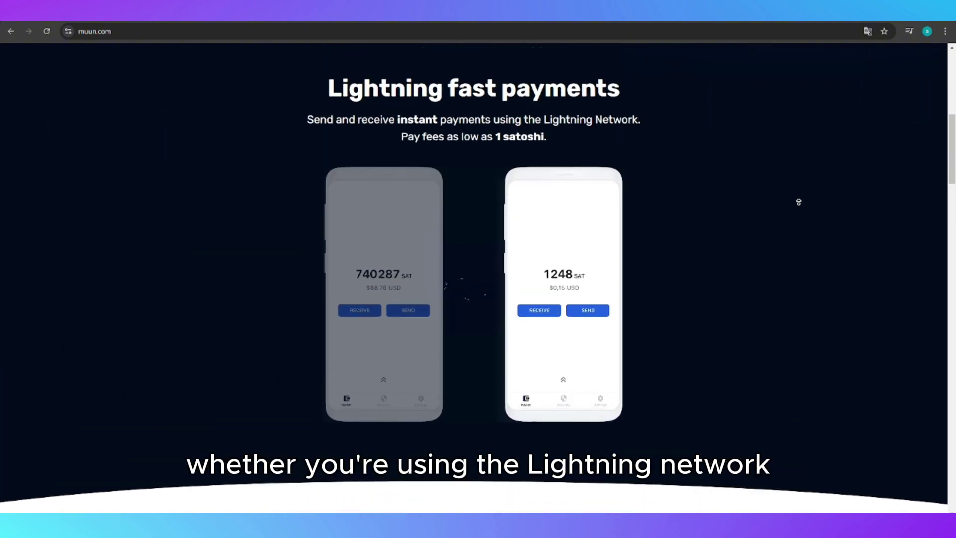
middle_click(827, 260)
scroll(827, 259, "up", 5)
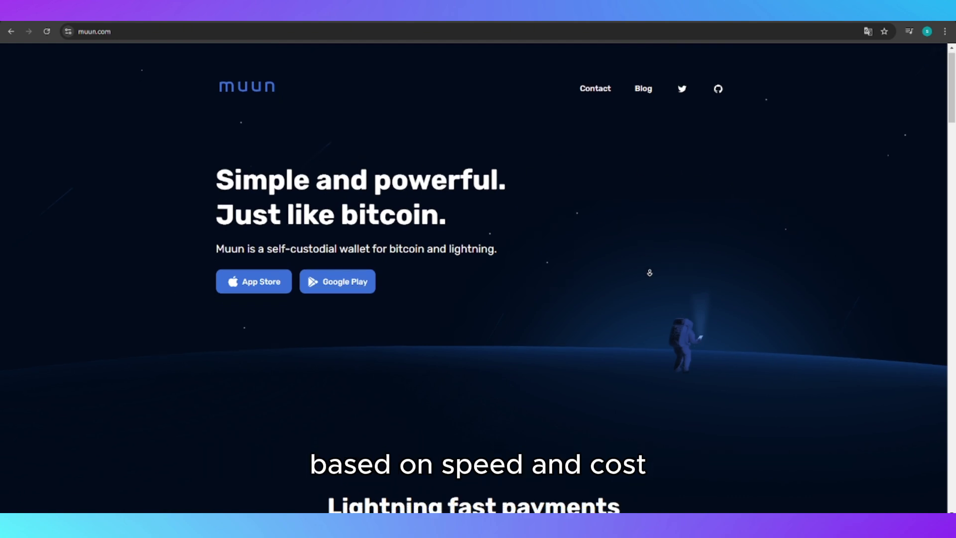
scroll(556, 217, "down", 6)
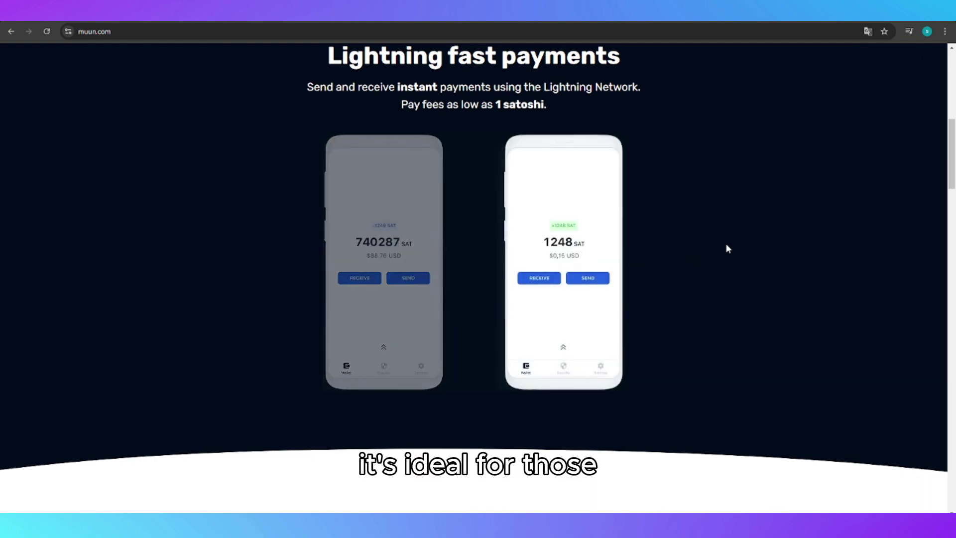
scroll(740, 254, "down", 3)
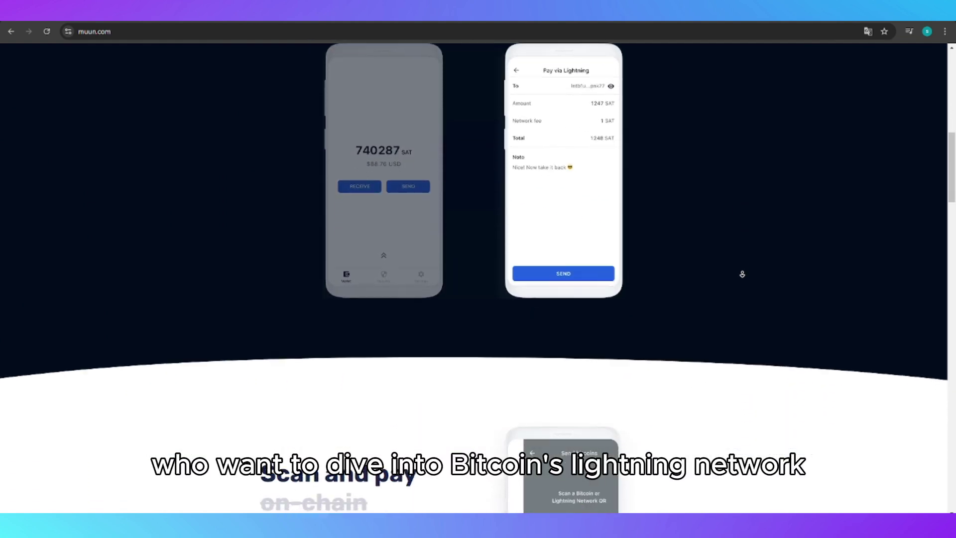
scroll(741, 273, "down", 1)
scroll(741, 275, "down", 1)
scroll(741, 274, "down", 1)
scroll(742, 274, "down", 1)
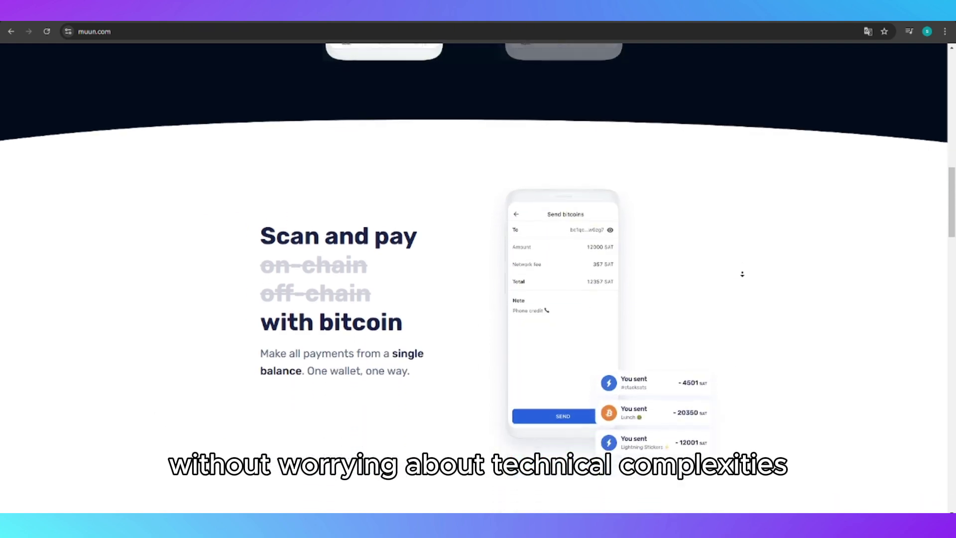
scroll(741, 274, "down", 1)
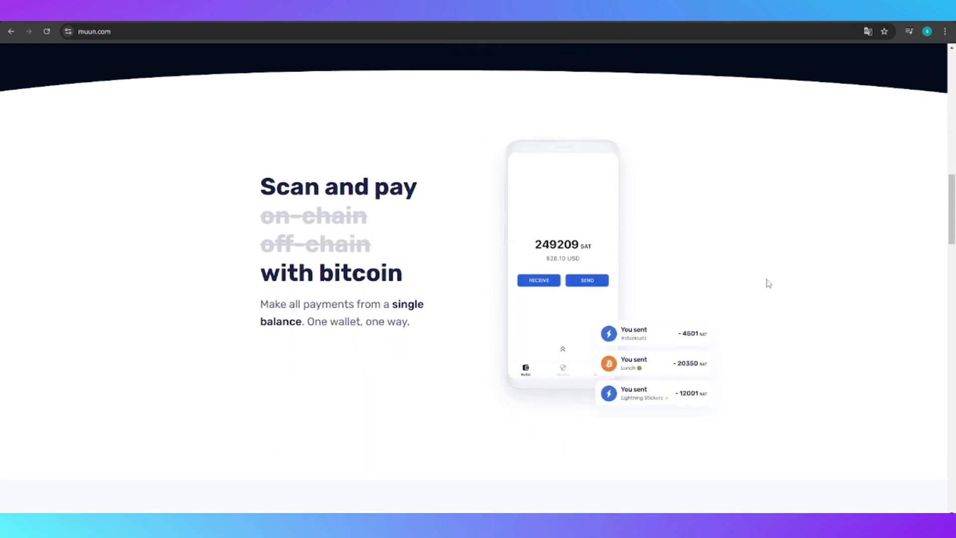
scroll(768, 283, "up", 1)
scroll(762, 224, "up", 3)
scroll(762, 224, "up", 3)
scroll(764, 228, "up", 2)
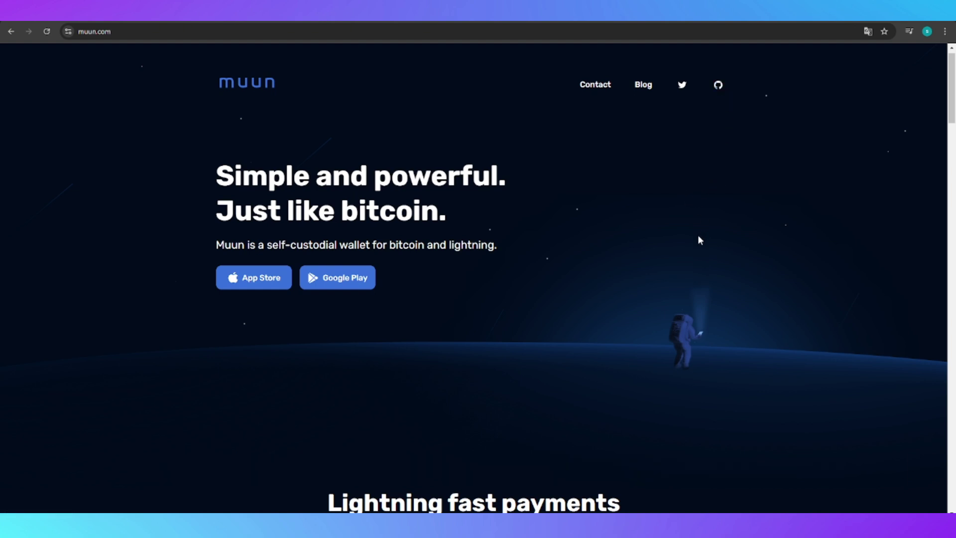
scroll(688, 266, "down", 4)
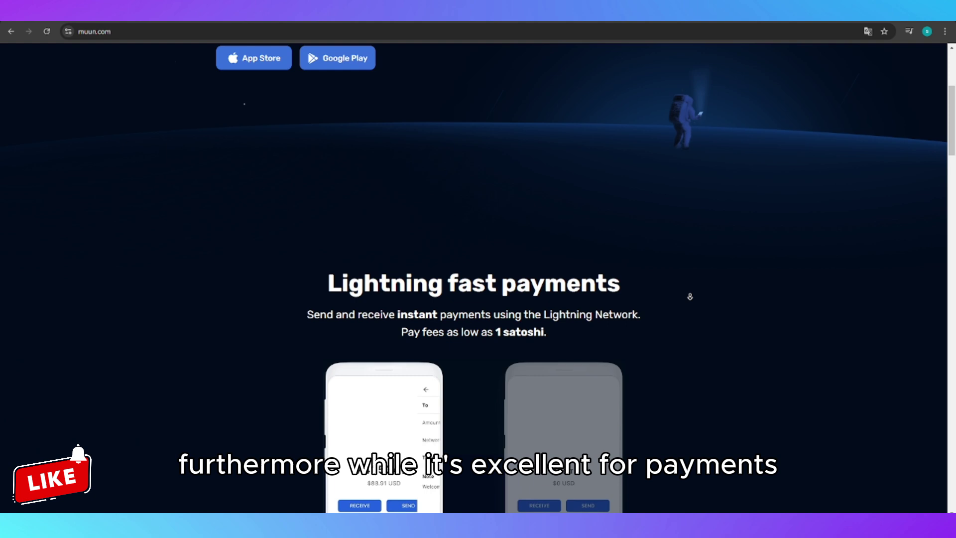
scroll(689, 296, "down", 1)
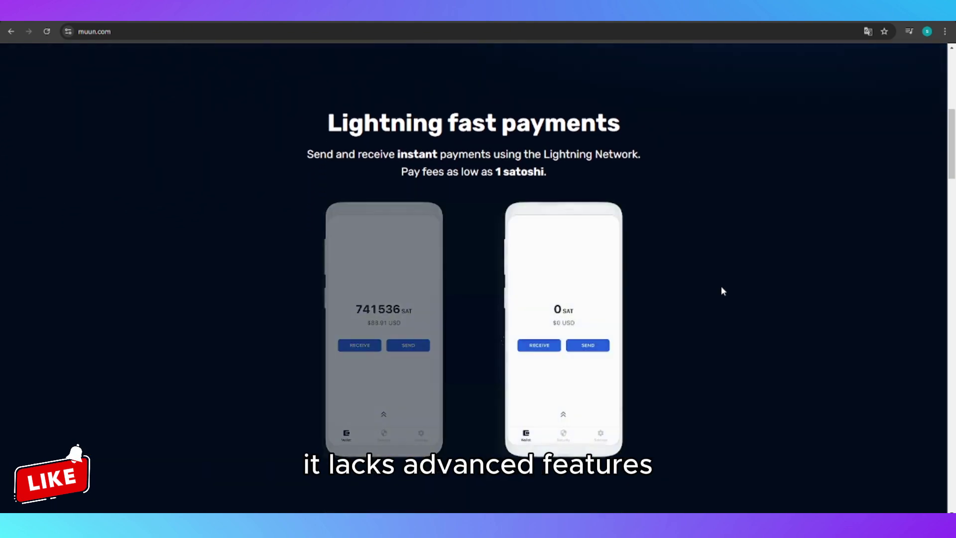
scroll(717, 304, "down", 1)
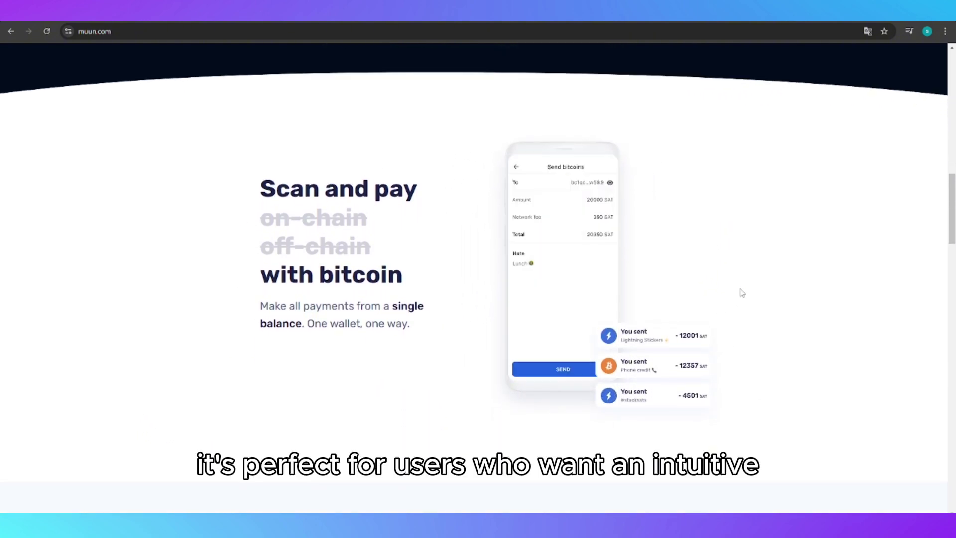
middle_click(769, 324)
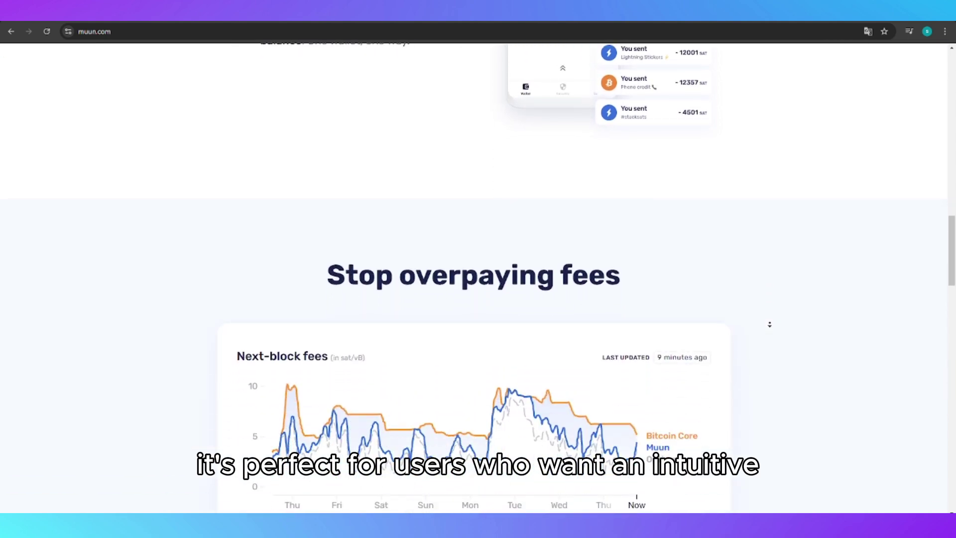
middle_click(769, 324)
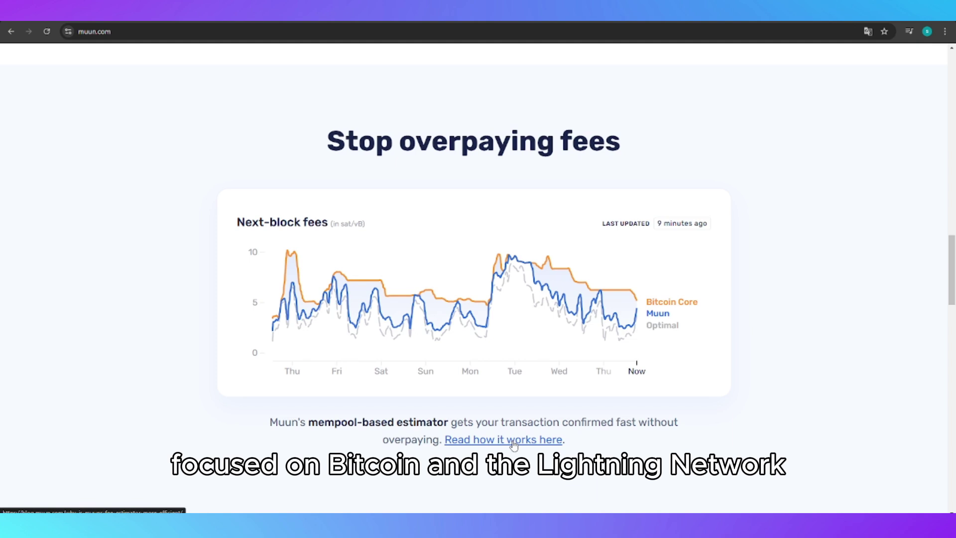
scroll(759, 373, "down", 1)
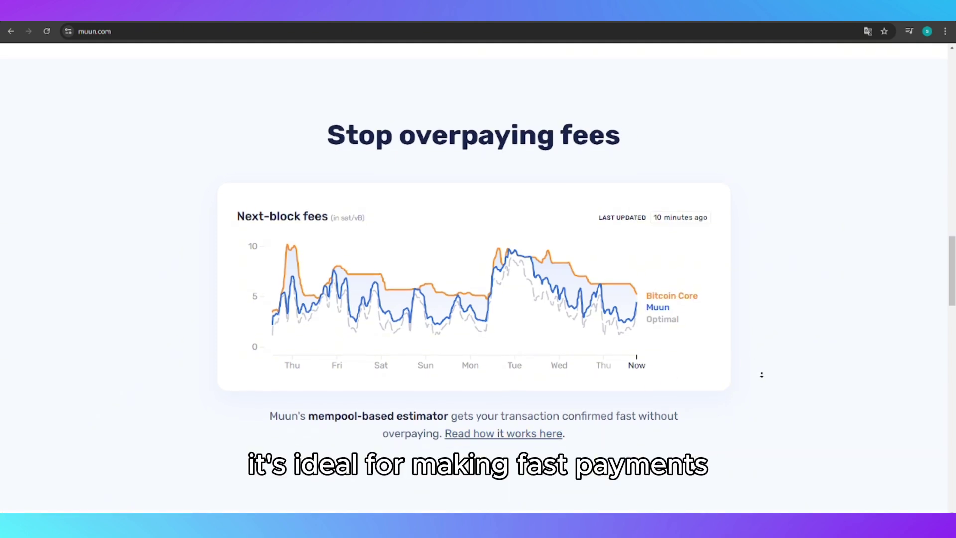